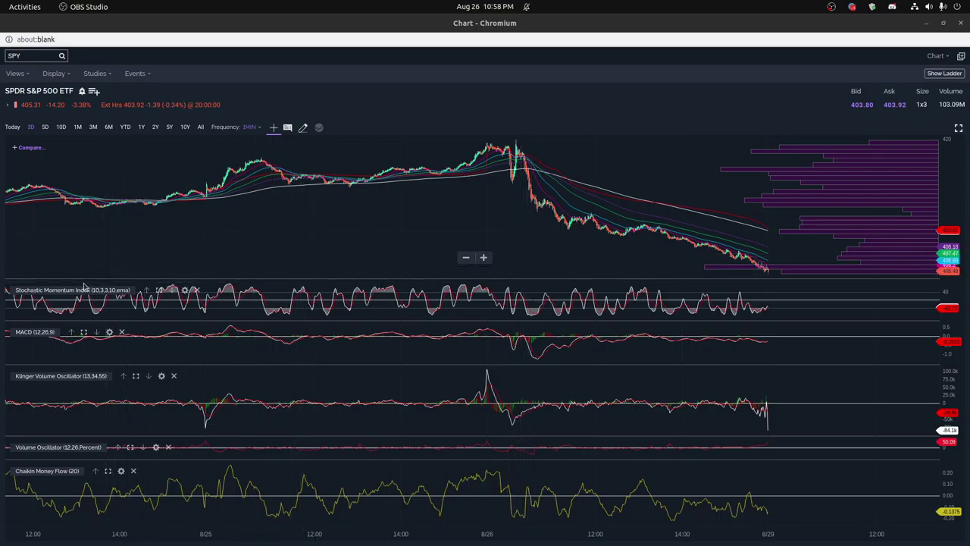
Browse the studies list and close it without adding anything
left_click(95, 74)
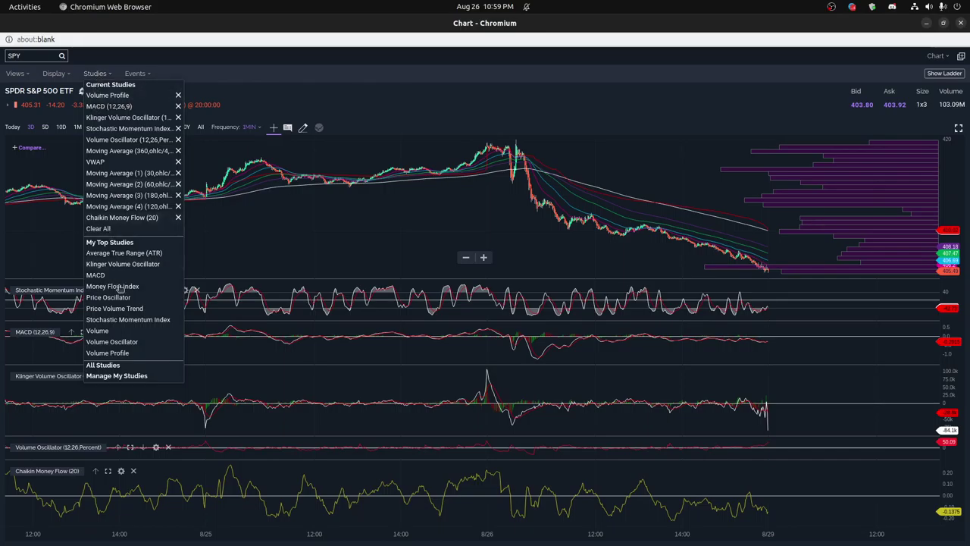
mouse_move(138, 361)
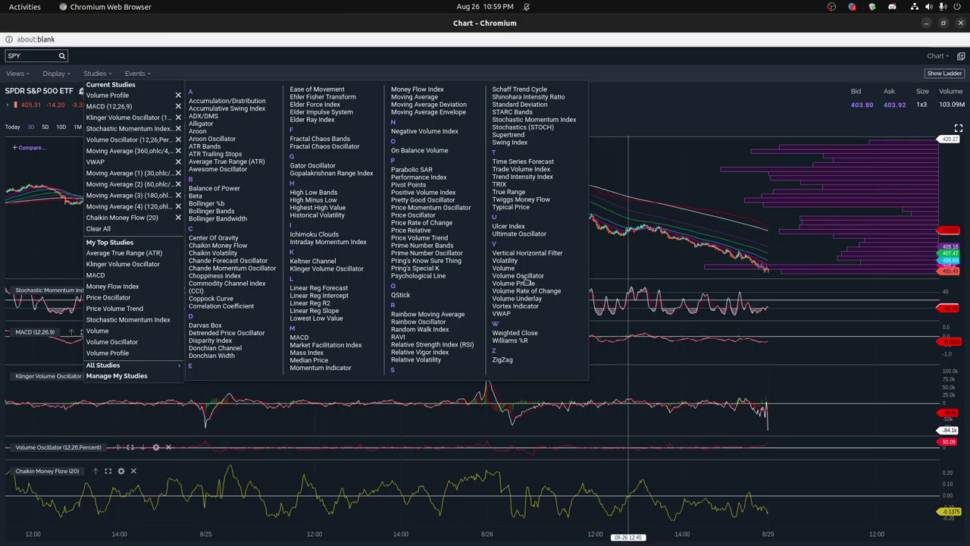
left_click(534, 72)
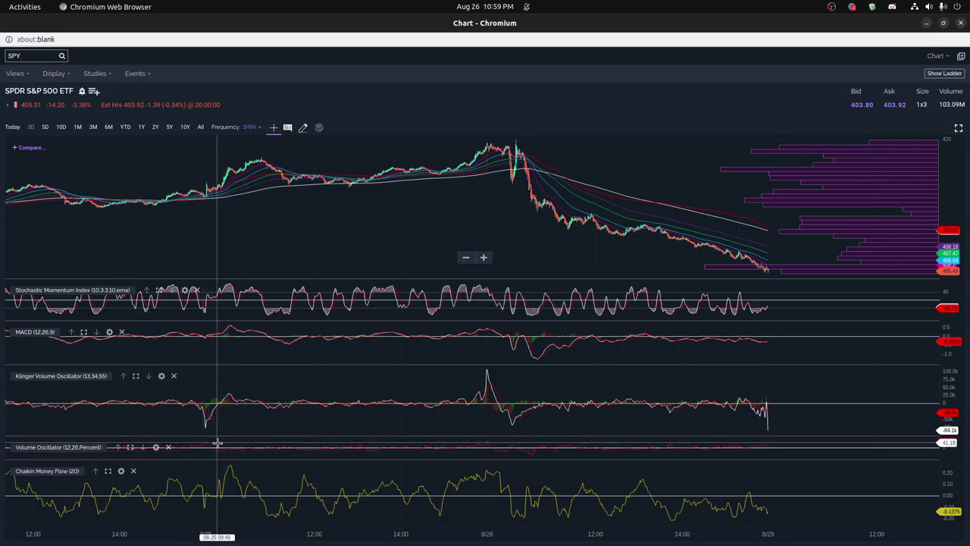
With Volume Oscillator maximized, add the Volume study with default colours, then restore all panes
left_click(129, 447)
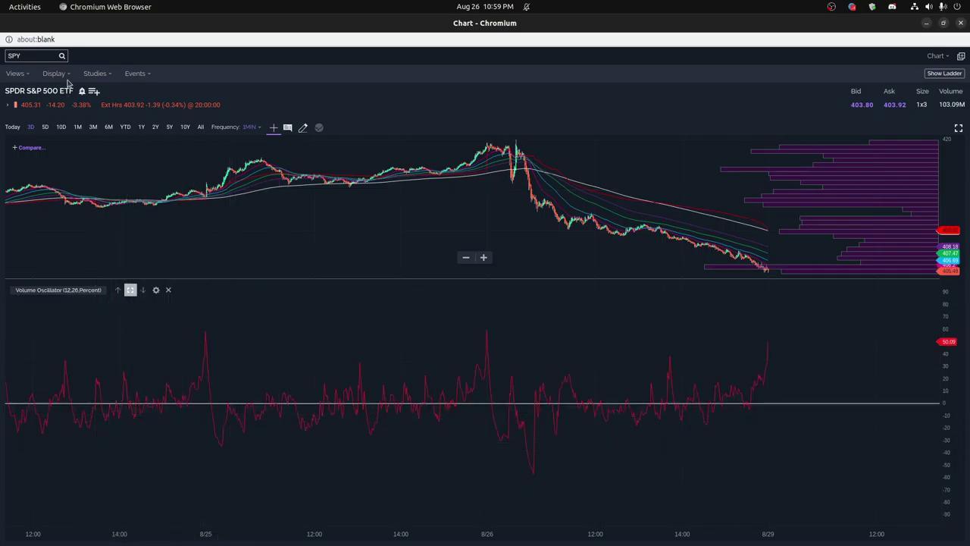
left_click(93, 74)
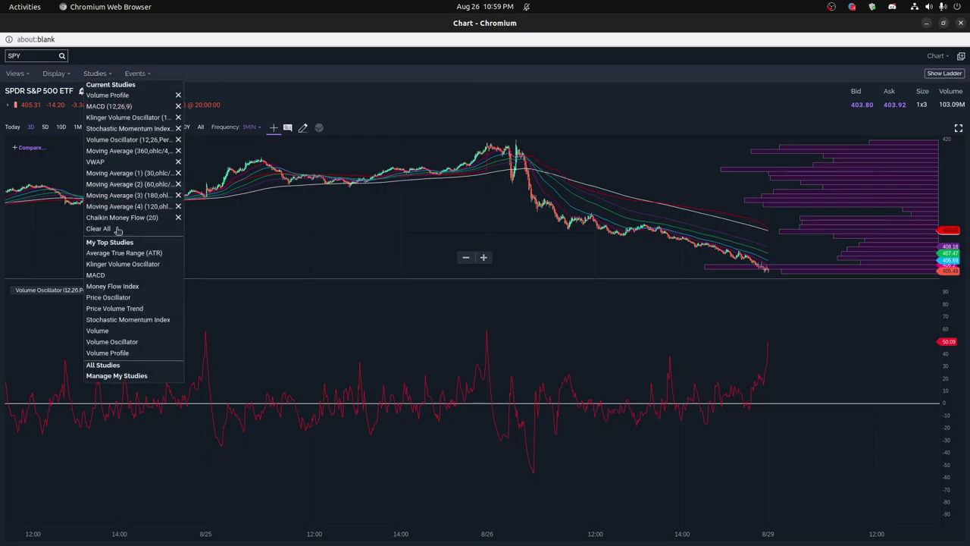
left_click(113, 331)
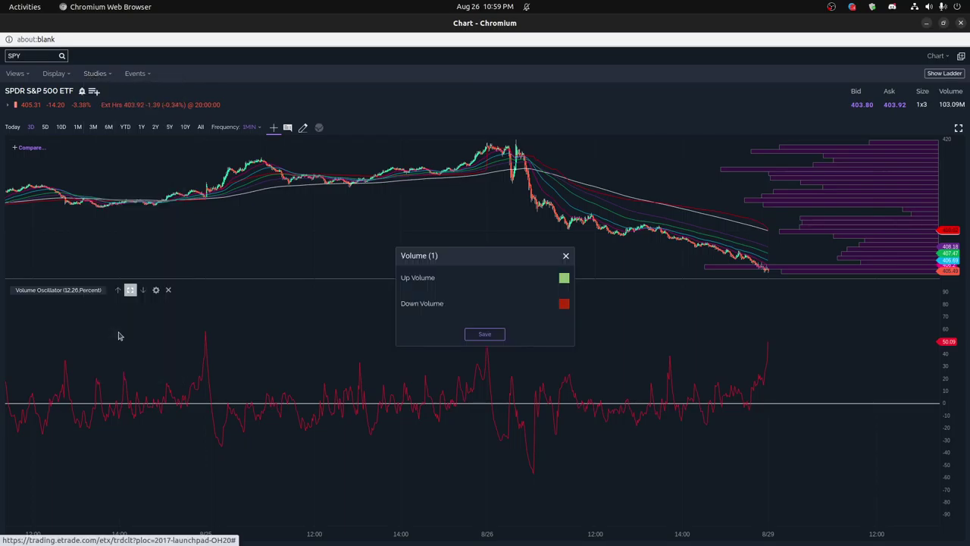
left_click(472, 335)
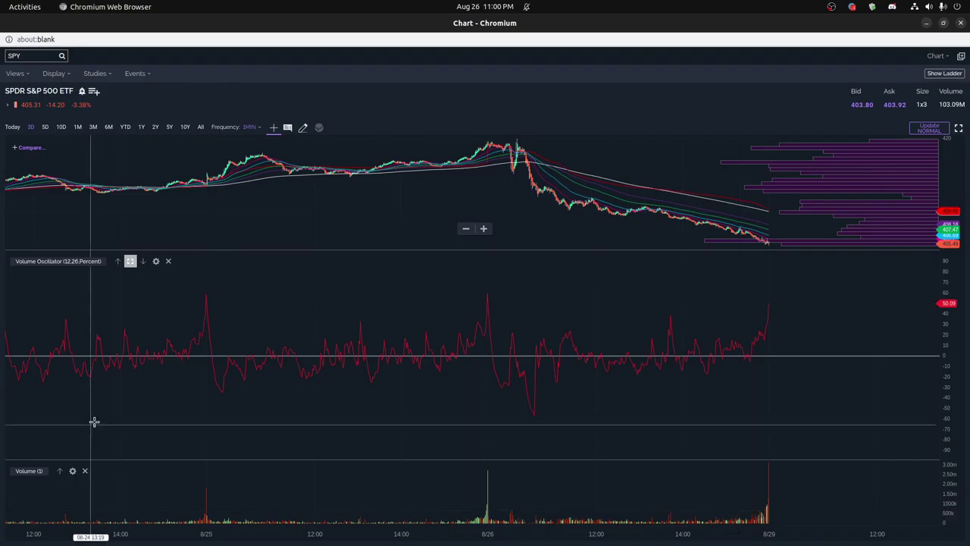
left_click(130, 262)
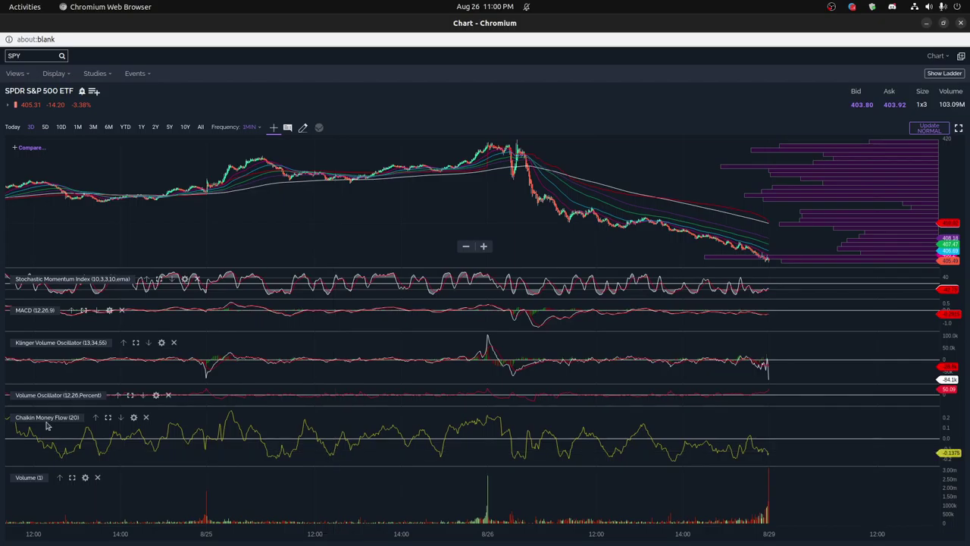
Maximize and restore the Chaikin Money Flow pane, then maximize the Stochastic Momentum Index pane
left_click(107, 417)
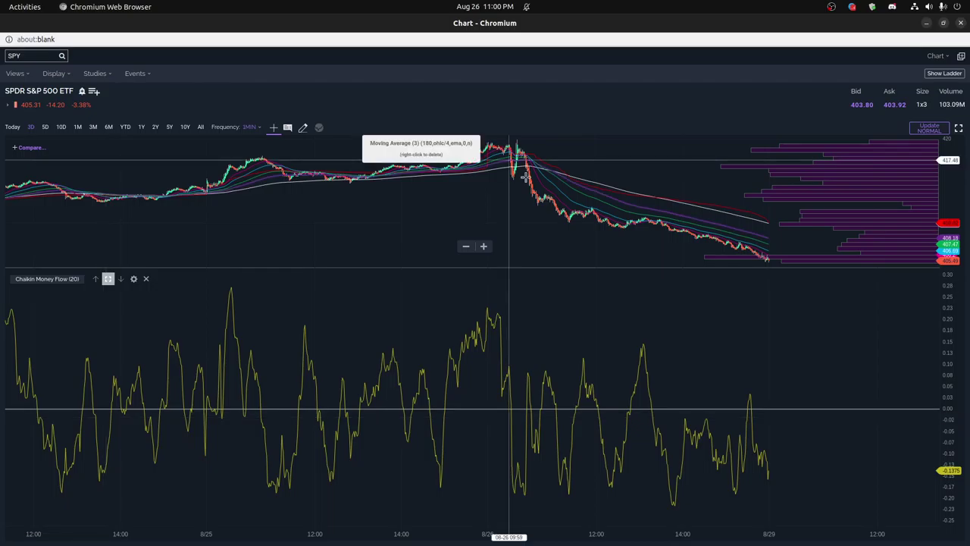
left_click(108, 278)
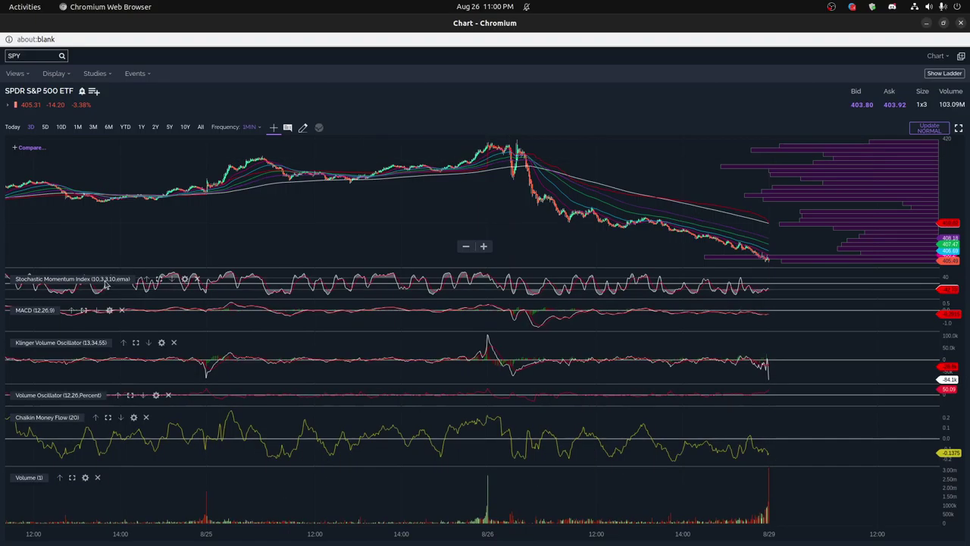
left_click(159, 279)
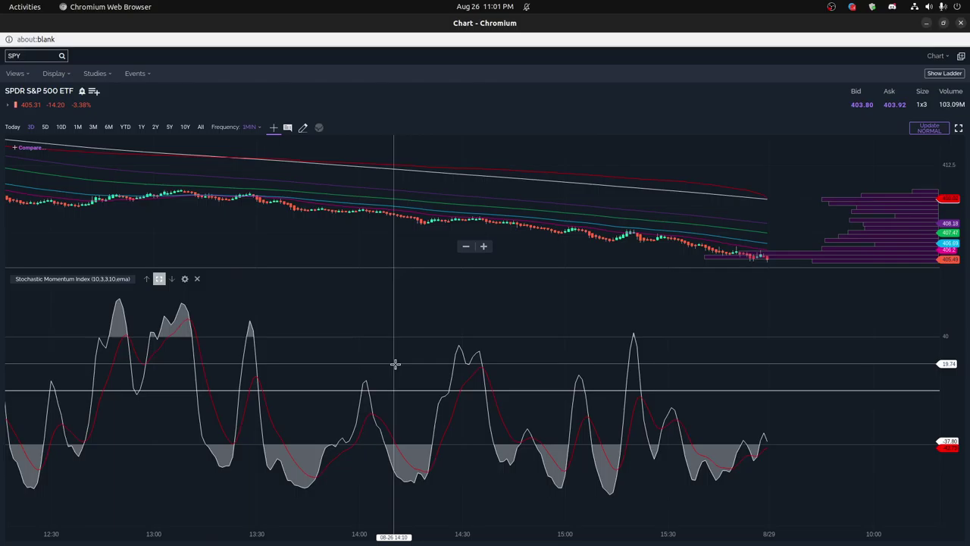
Scroll the chart back to earlier times and restore the Stochastic Momentum Index pane to normal size
scroll(528, 228, "down", 5)
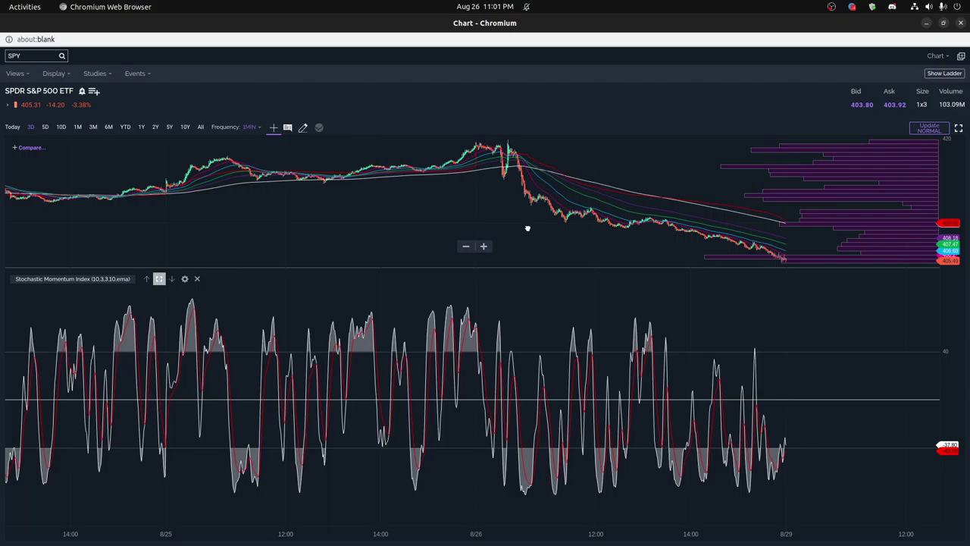
scroll(527, 228, "up", 5)
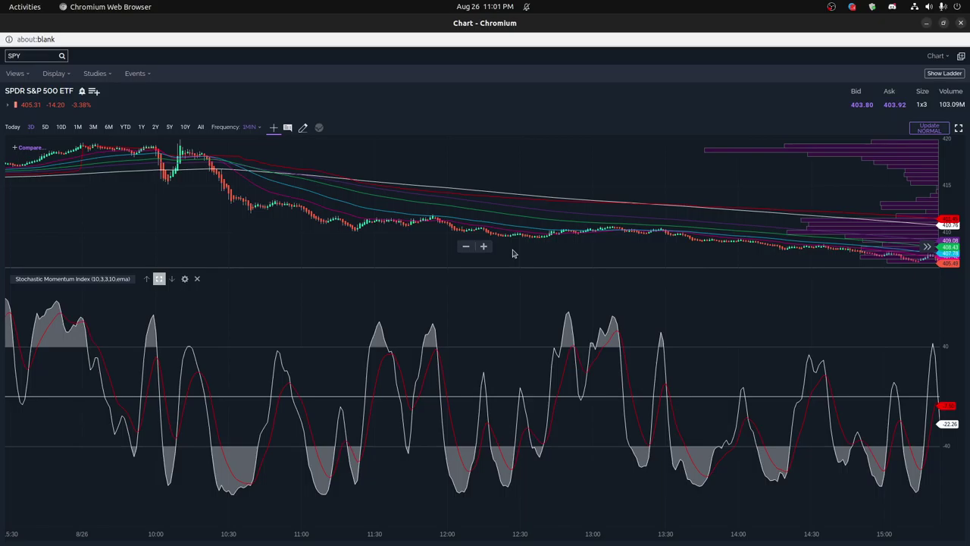
scroll(452, 223, "left", 5)
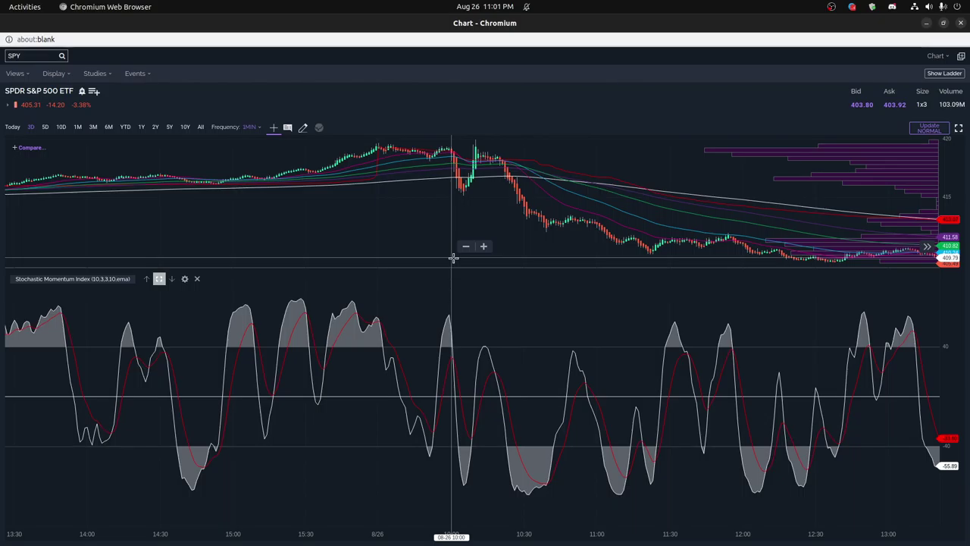
left_click(159, 278)
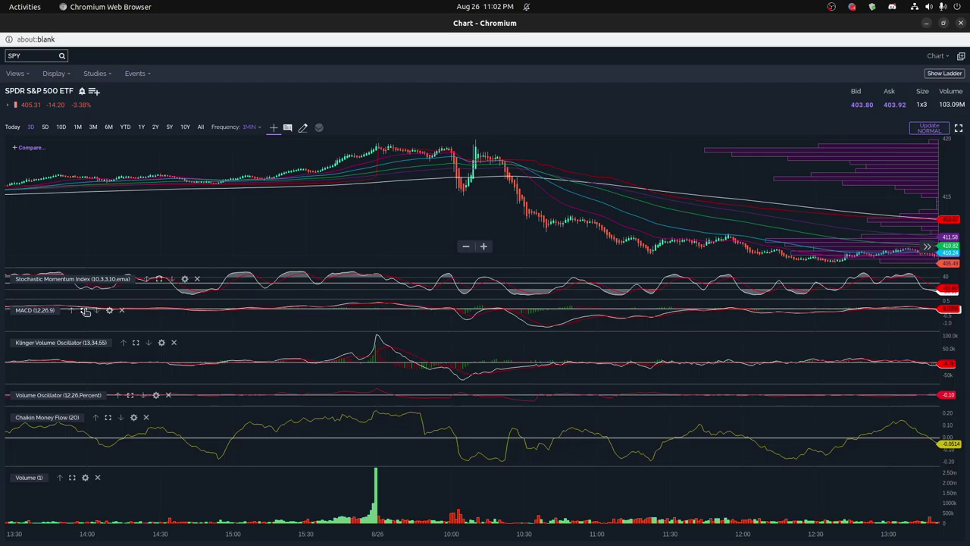
Add a Price Oscillator (26, 12, exponential, points) from My Top Studies, keeping its default settings
left_click(94, 74)
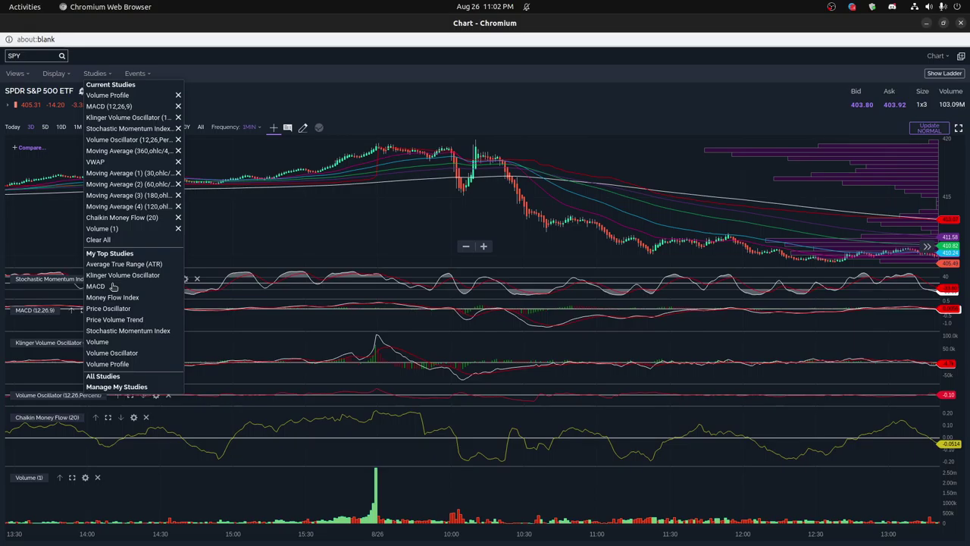
left_click(107, 308)
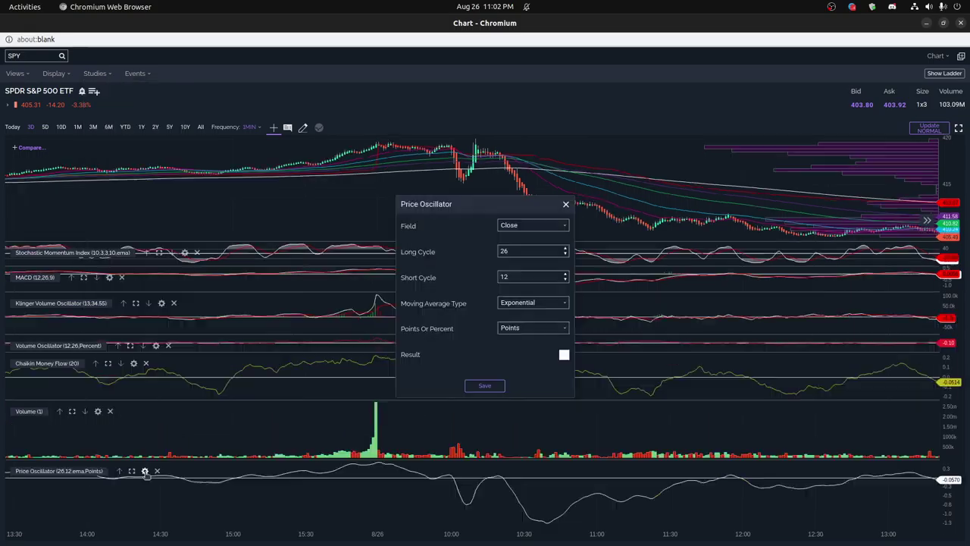
left_click(566, 207)
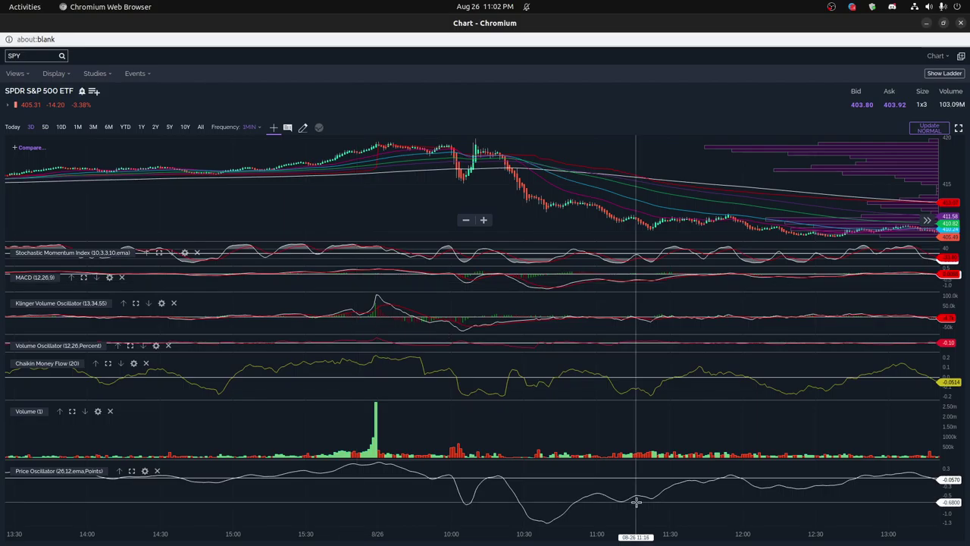
Delete the Price Oscillator and Volume panes, then bring up the saved chart views list
left_click(156, 471)
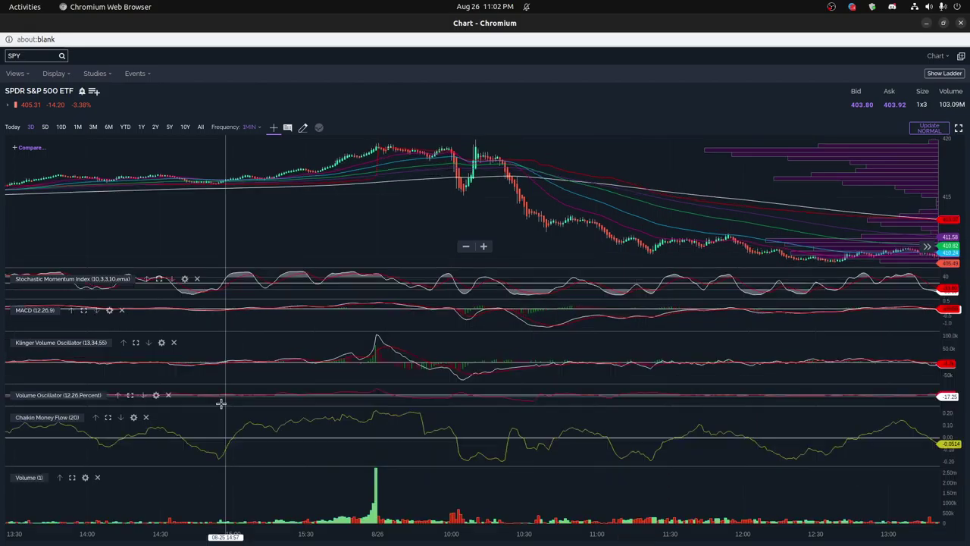
left_click(98, 478)
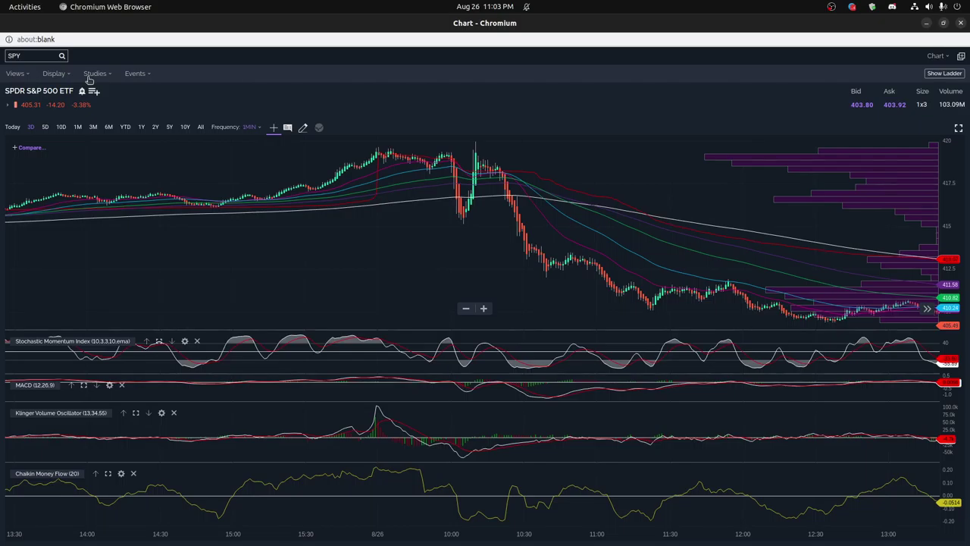
left_click(16, 74)
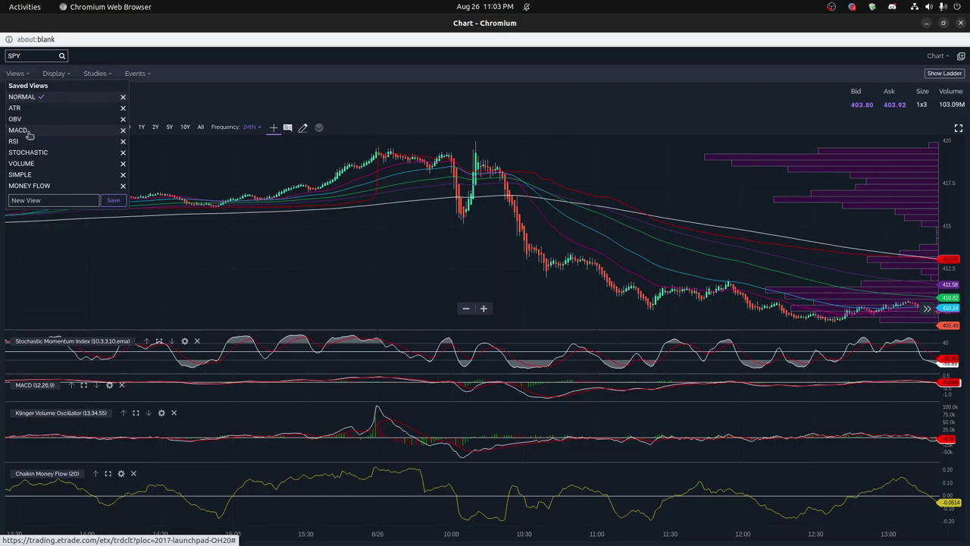
left_click(368, 239)
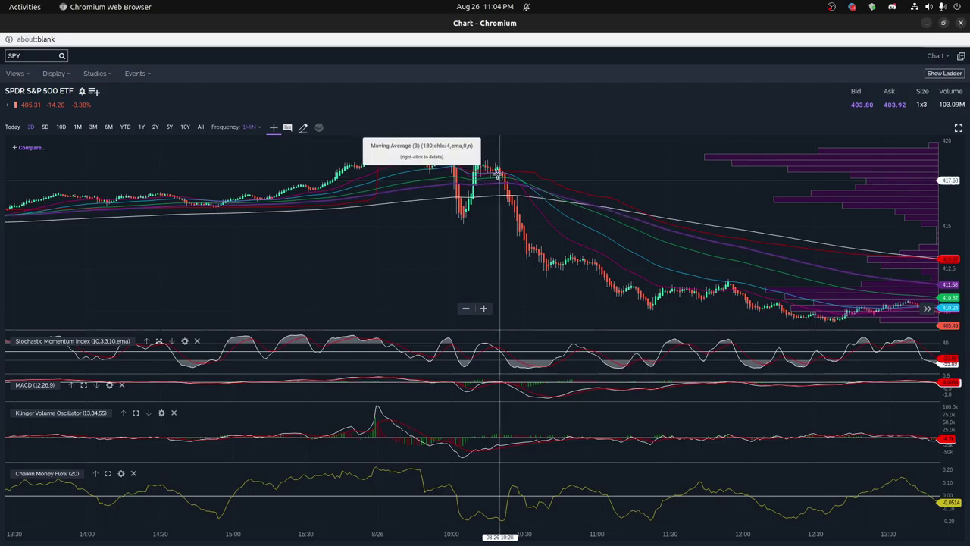
left_click(136, 74)
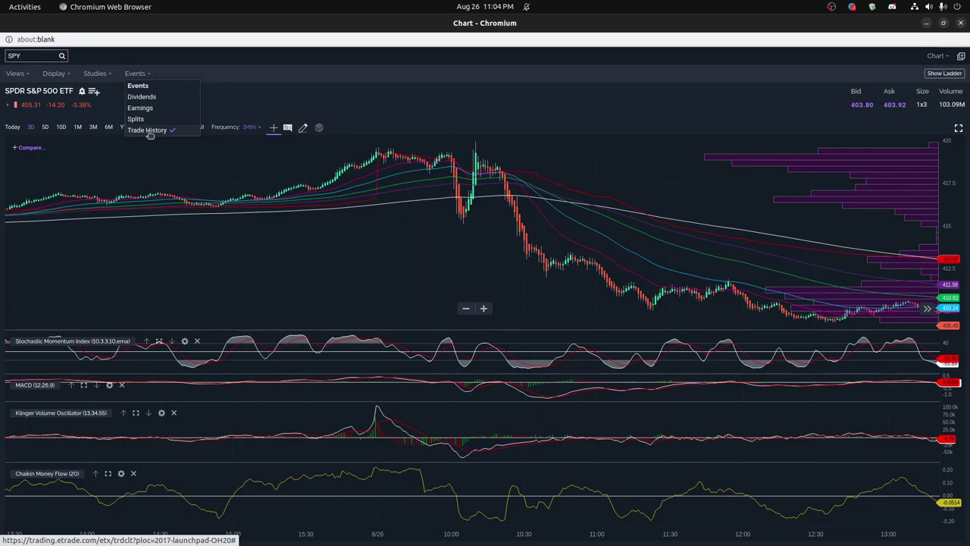
left_click(147, 130)
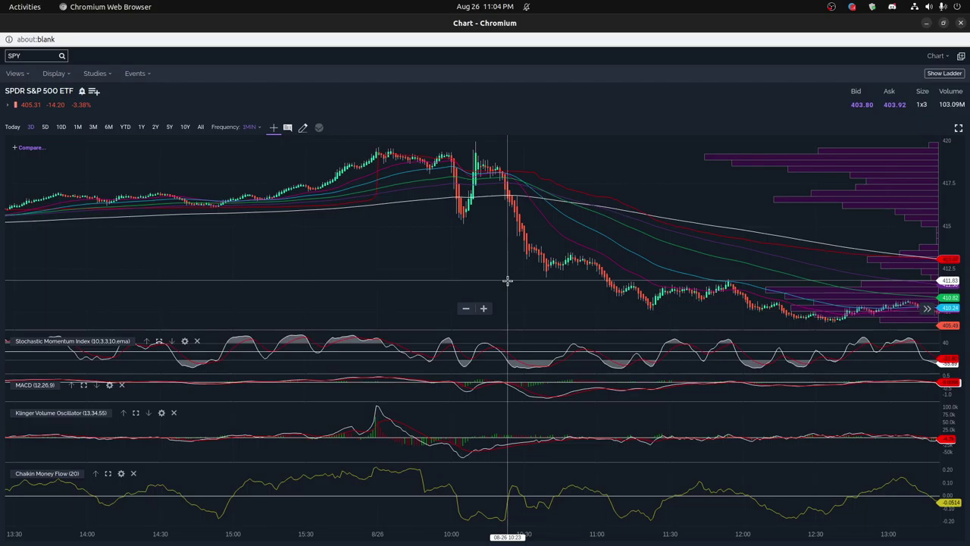
Double-click in the indicator area so a single study pane fills it, leaving Klinger Volume Oscillator enlarged
double_click(510, 387)
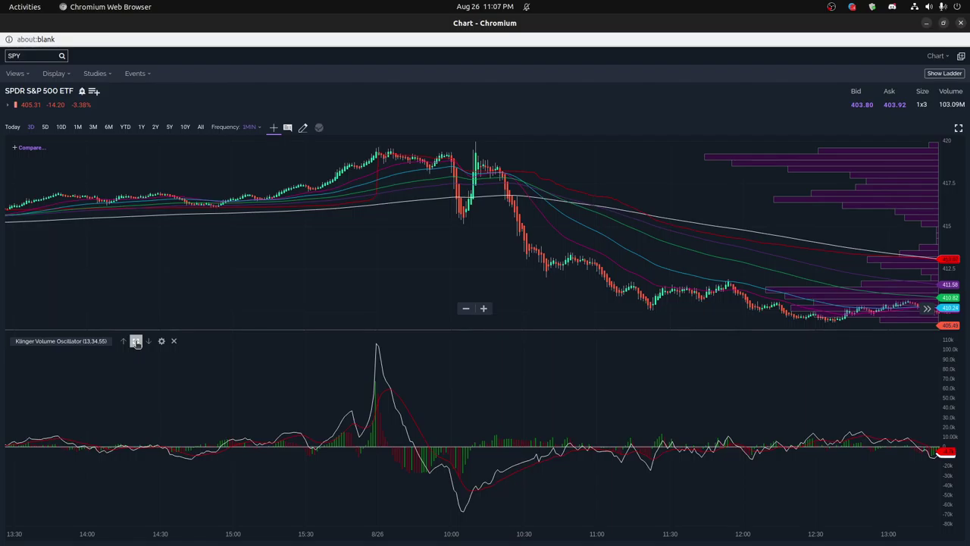
Restore the Klinger Volume Oscillator (13,34,55) pane to normal size between MACD and Chaikin Money Flow
left_click(136, 341)
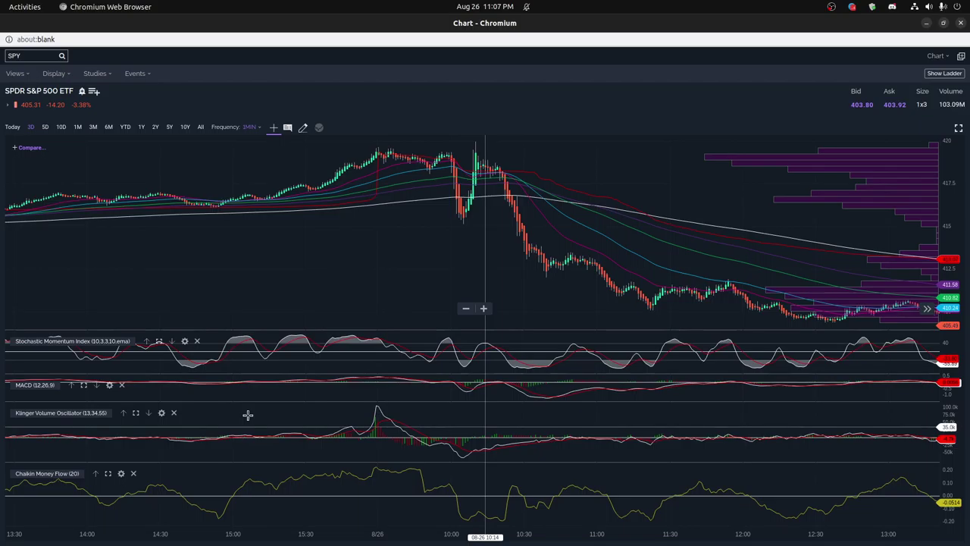
Maximize the Klinger Volume Oscillator (13,34,55) pane to full height below the price chart
left_click(135, 412)
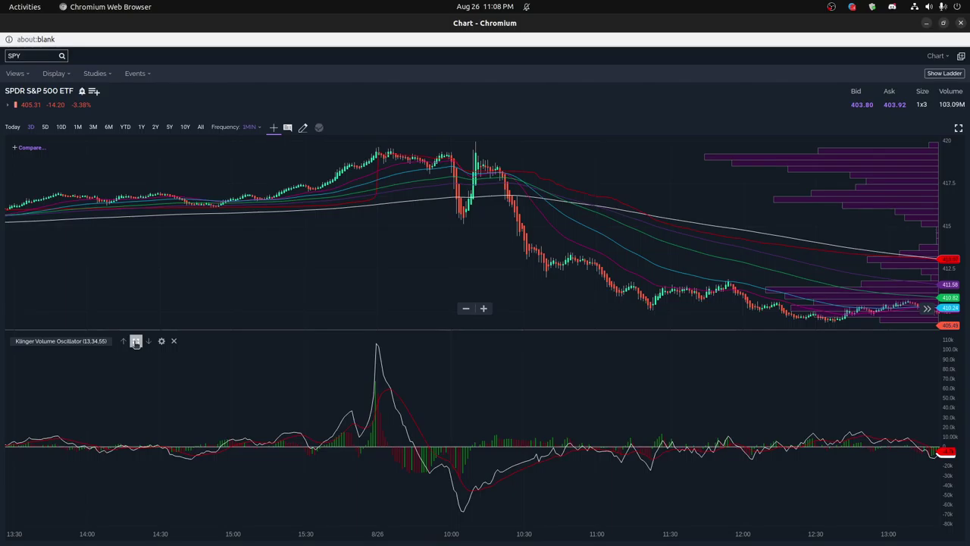
Restore the Klinger pane to normal size and toggle the Chaikin Money Flow panel's maximize control
left_click(136, 341)
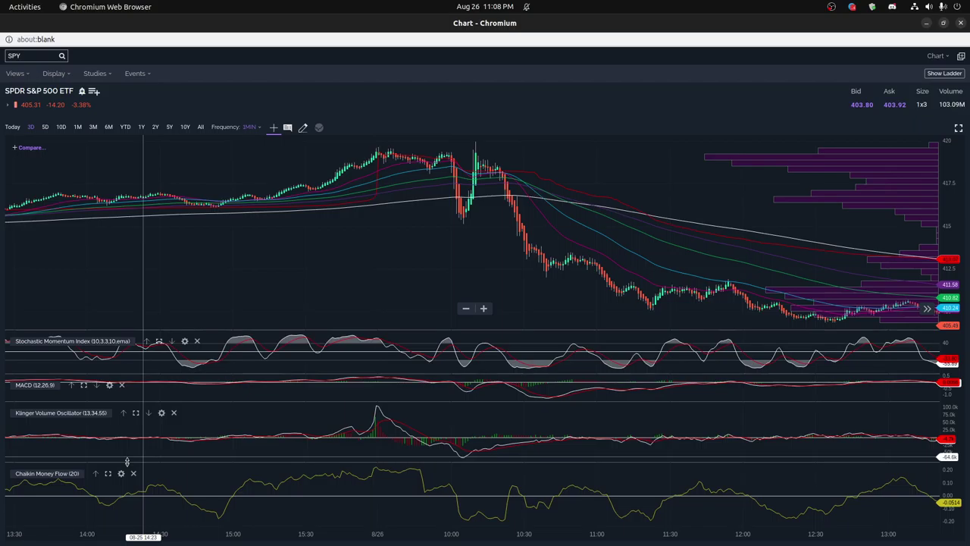
left_click(108, 473)
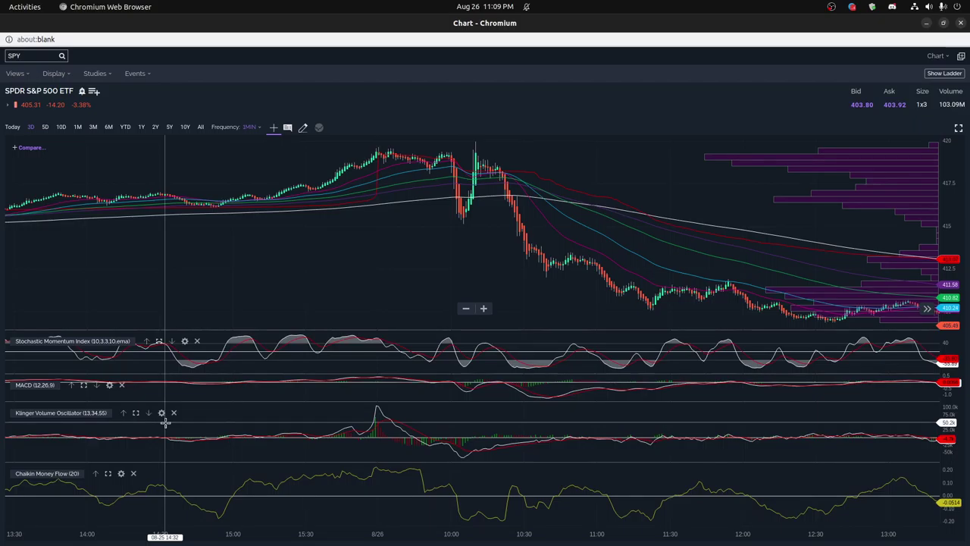
Maximize the MACD (12,26,9) panel, then restore it alongside the other indicator panels
left_click(84, 384)
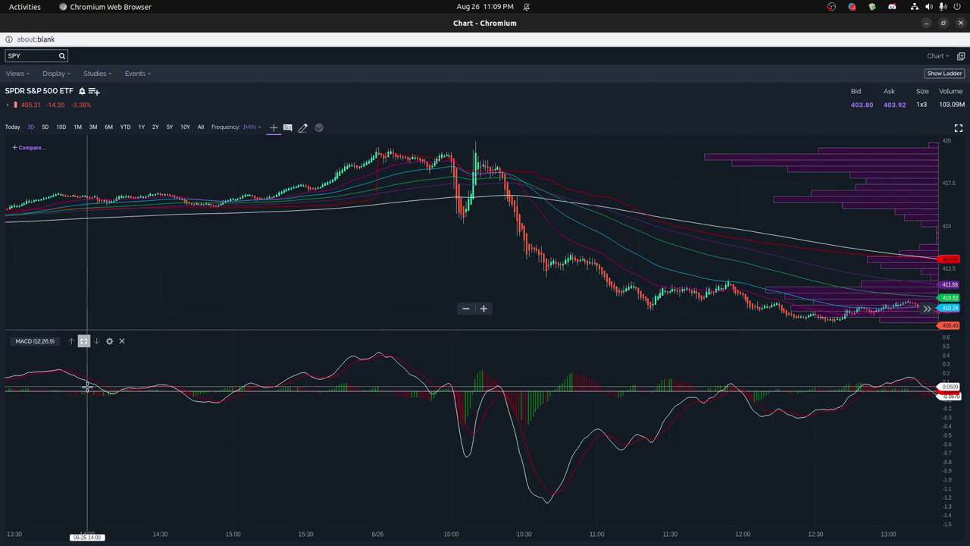
left_click(83, 341)
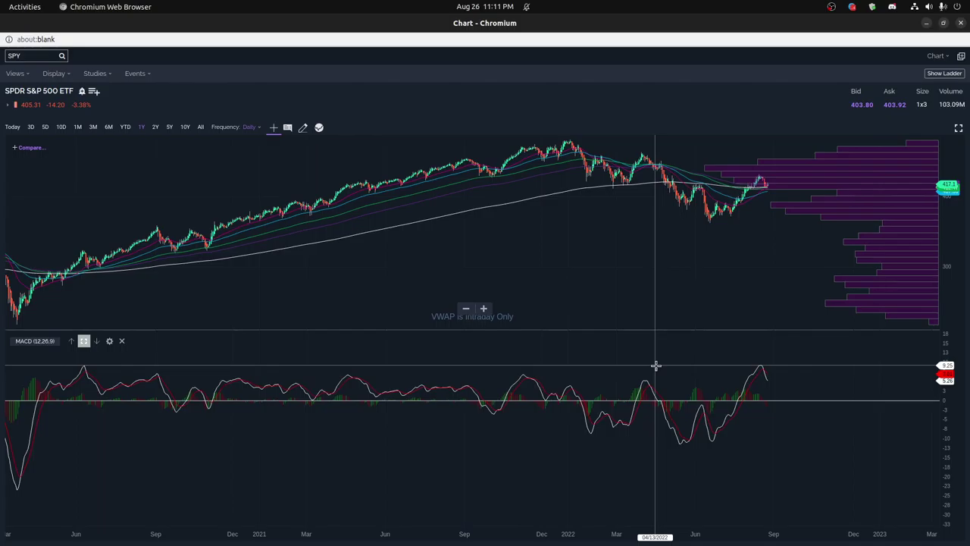
Zoom the daily SPY chart out so it spans 2017 through 2022
scroll(743, 364, "down", 5)
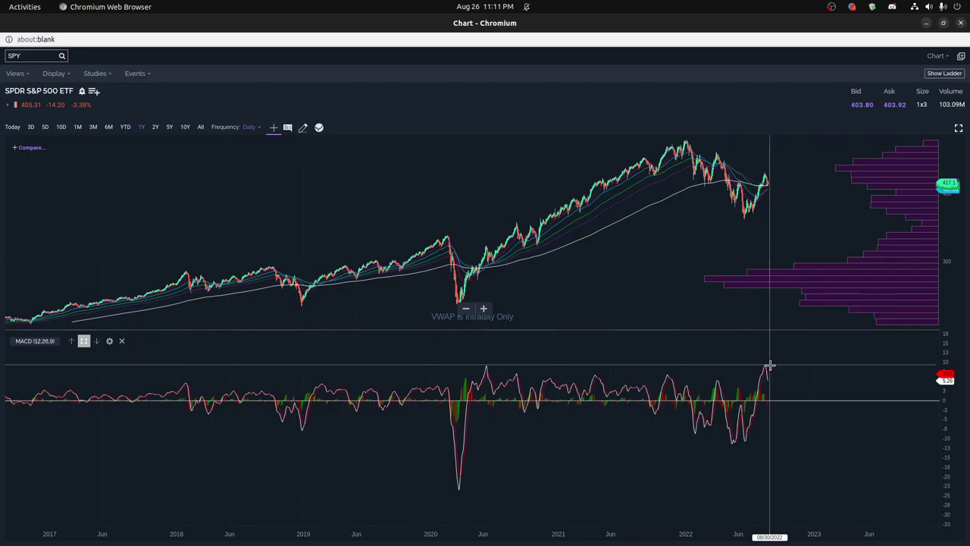
scroll(761, 366, "up", 2)
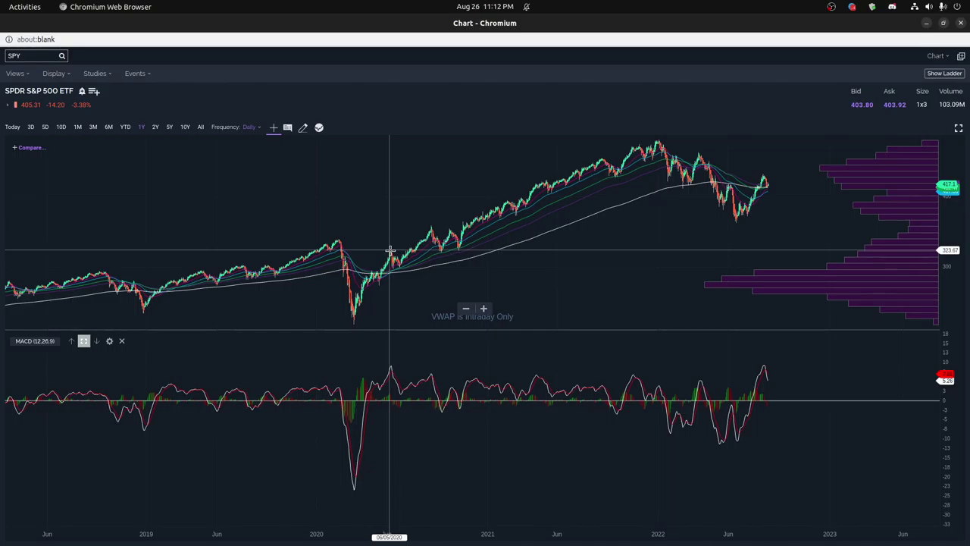
Load the AAPL (APPLE INC COM) daily chart from symbol search and zoom it out
left_click(34, 55)
type("AAPL")
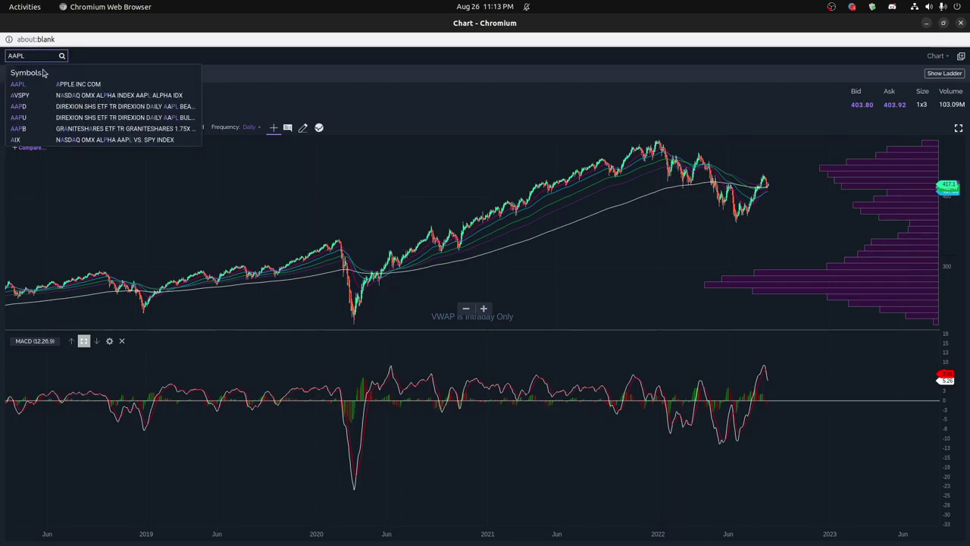
left_click(61, 84)
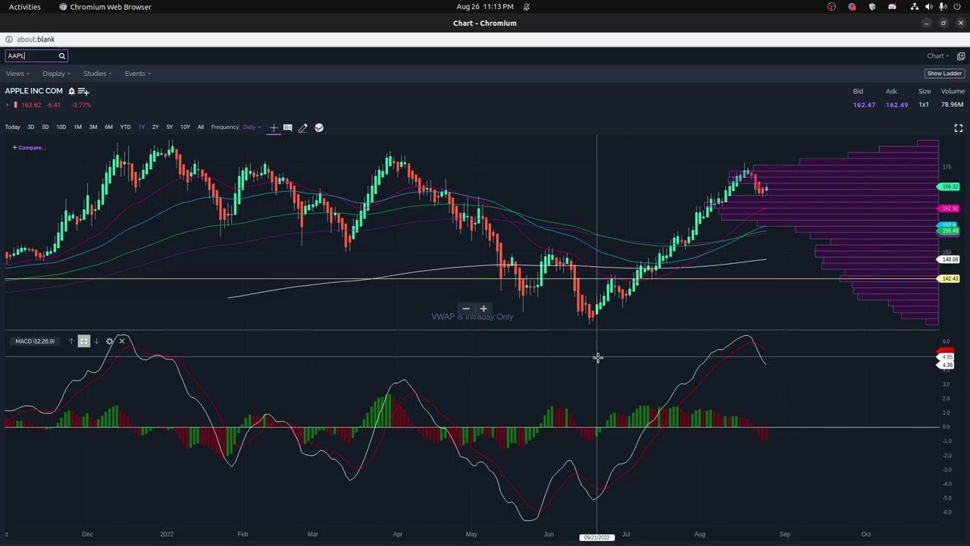
scroll(327, 374, "down", 5)
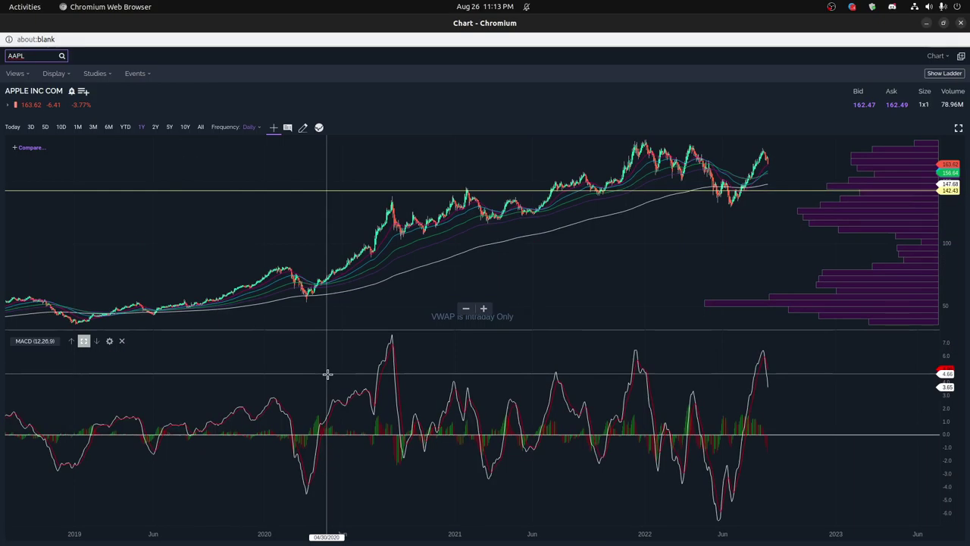